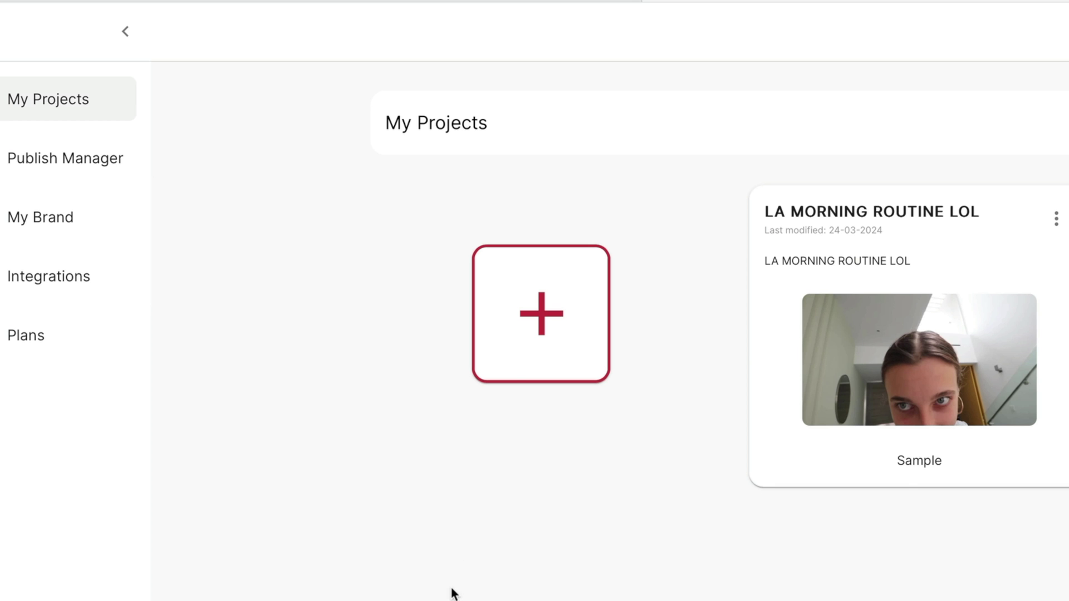
- Create a new YouTube Shorts project from a pasted YouTube video link
left_click(513, 351)
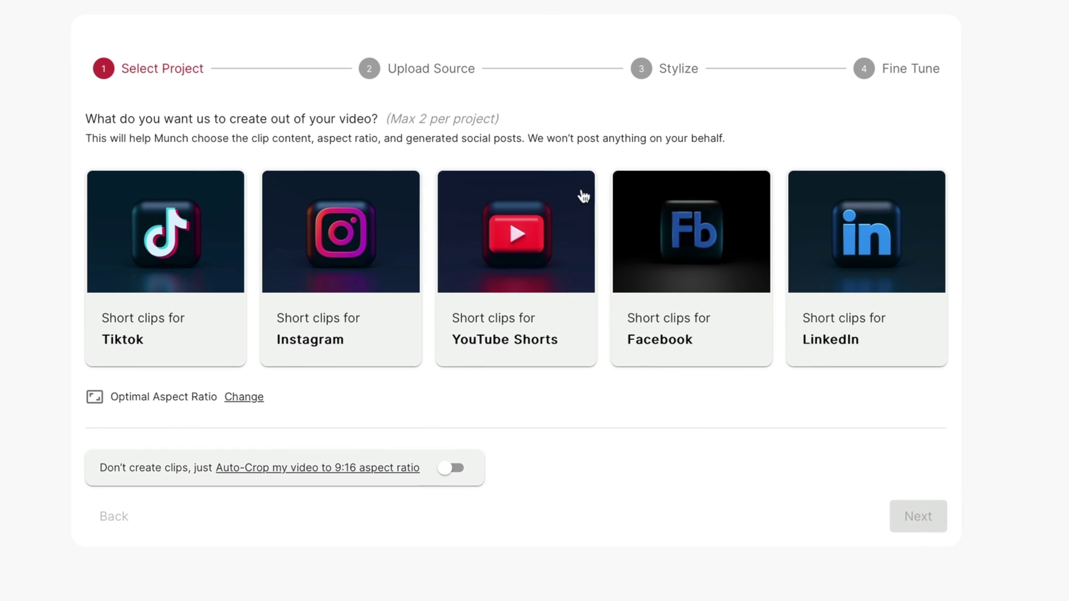
left_click(533, 247)
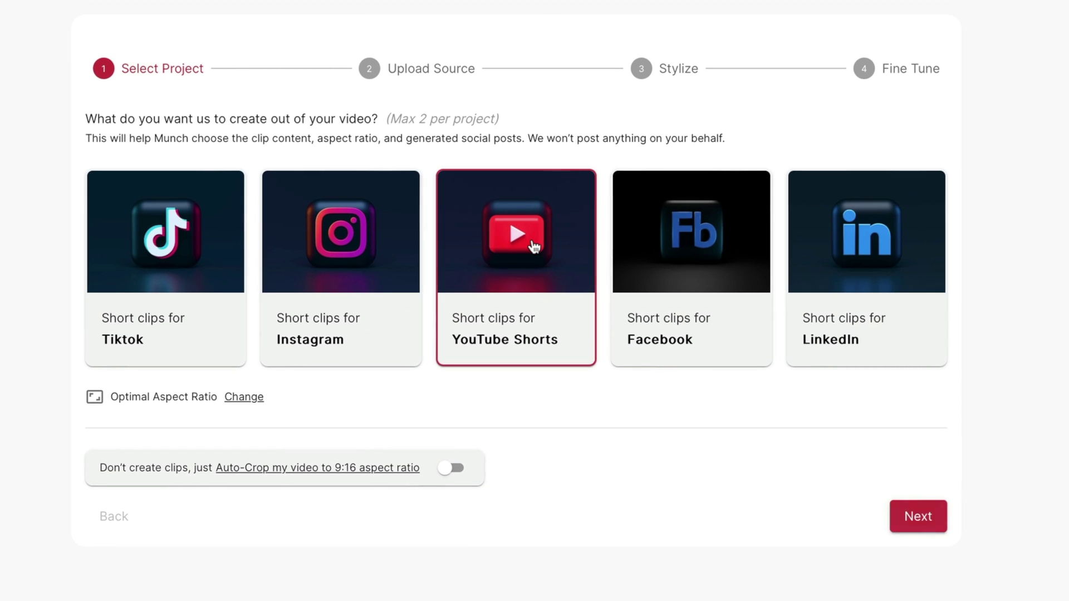
left_click(938, 518)
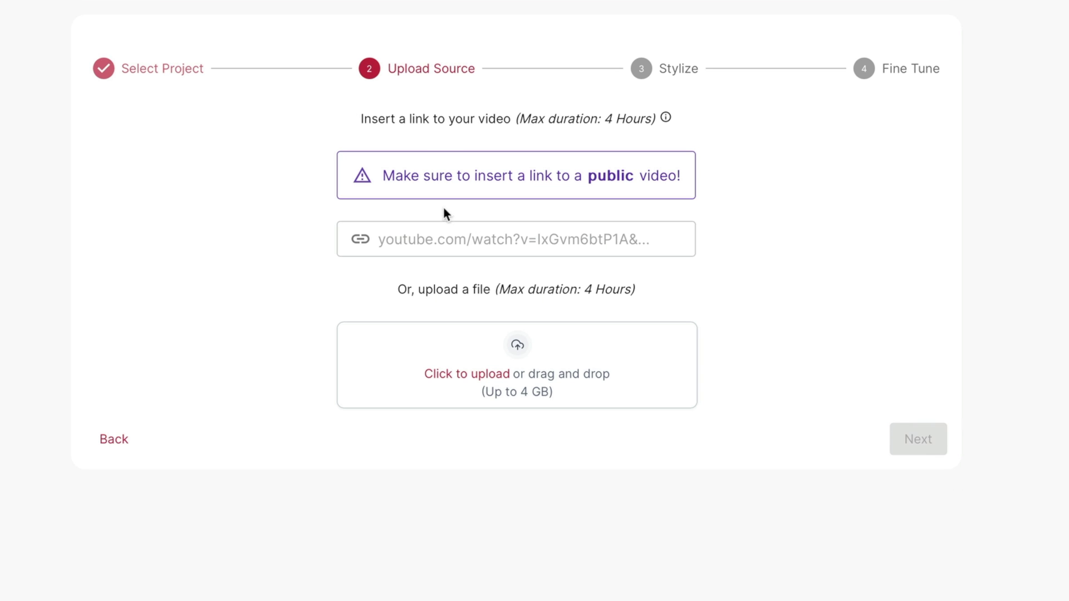
left_click(418, 239)
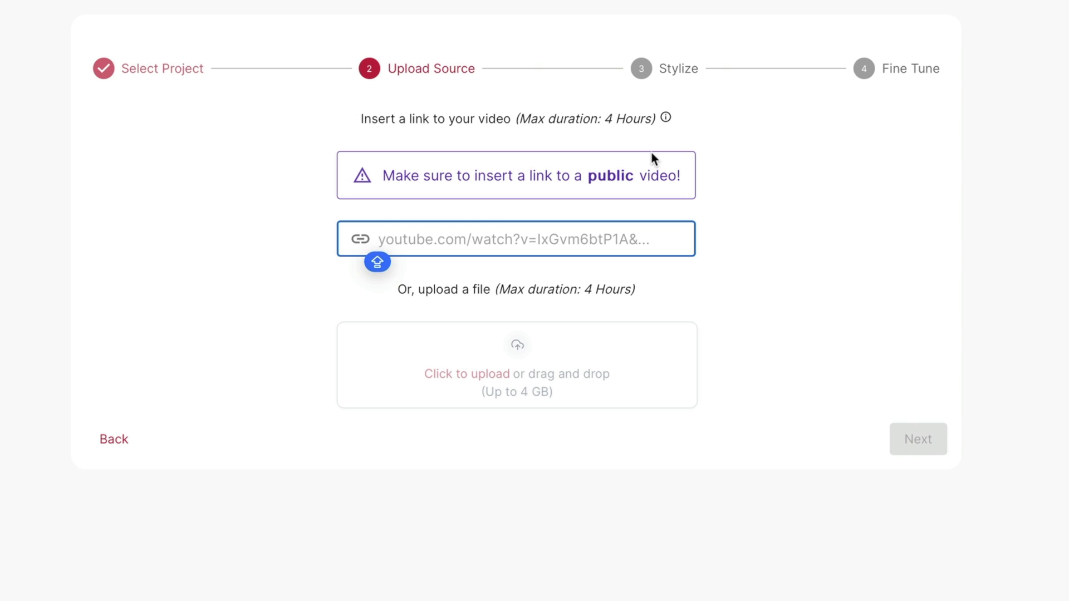
type("www.youtube.com/watch?v=AaRQHOMRzUg")
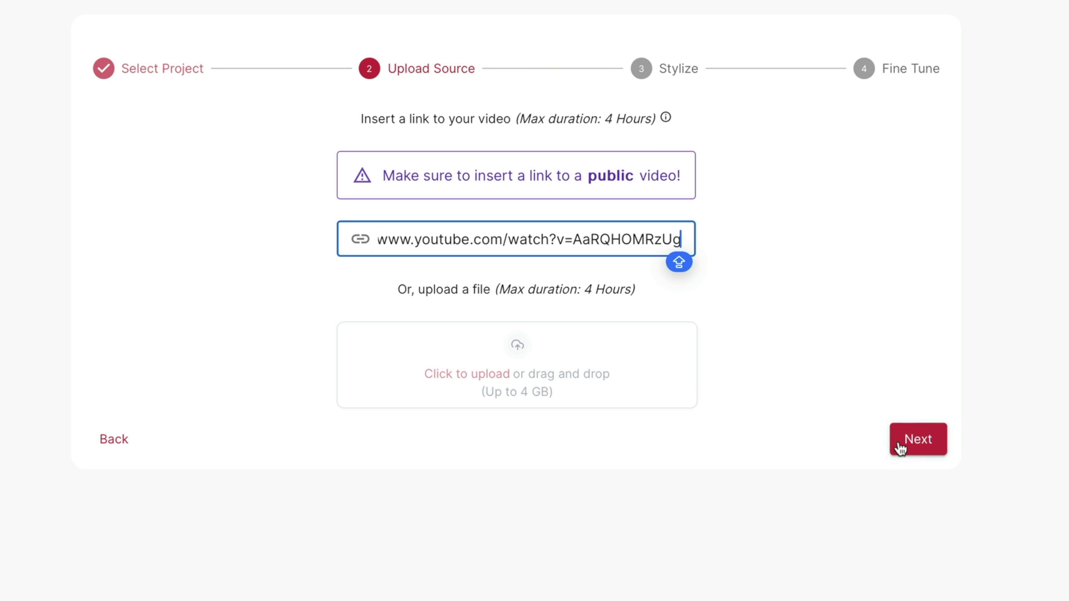
left_click(900, 448)
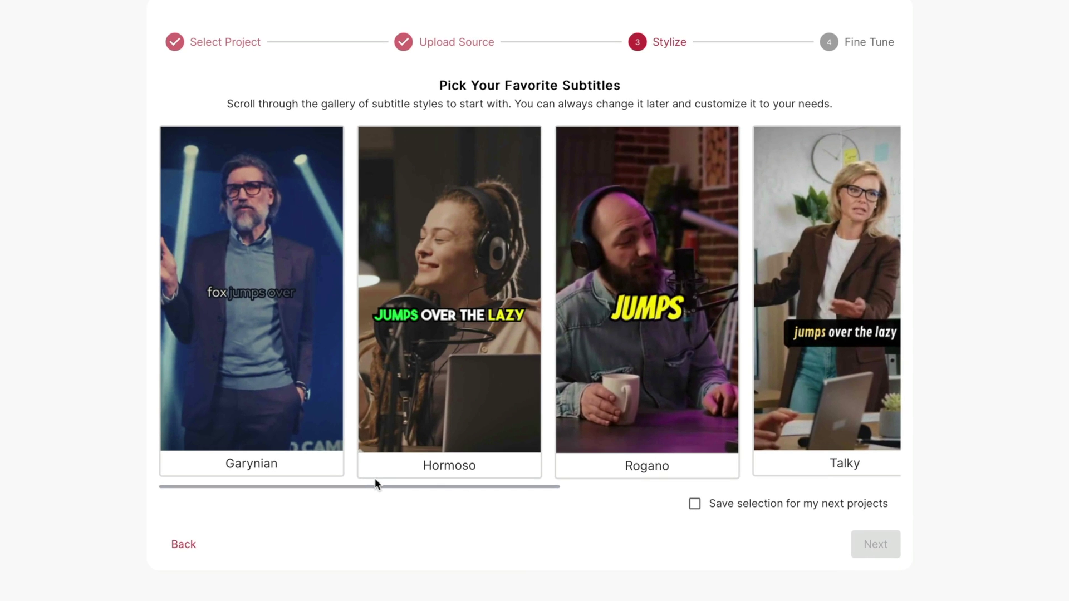
- Choose the Vanesis subtitle style from the gallery
left_click_drag(369, 488, 821, 494)
left_click(609, 365)
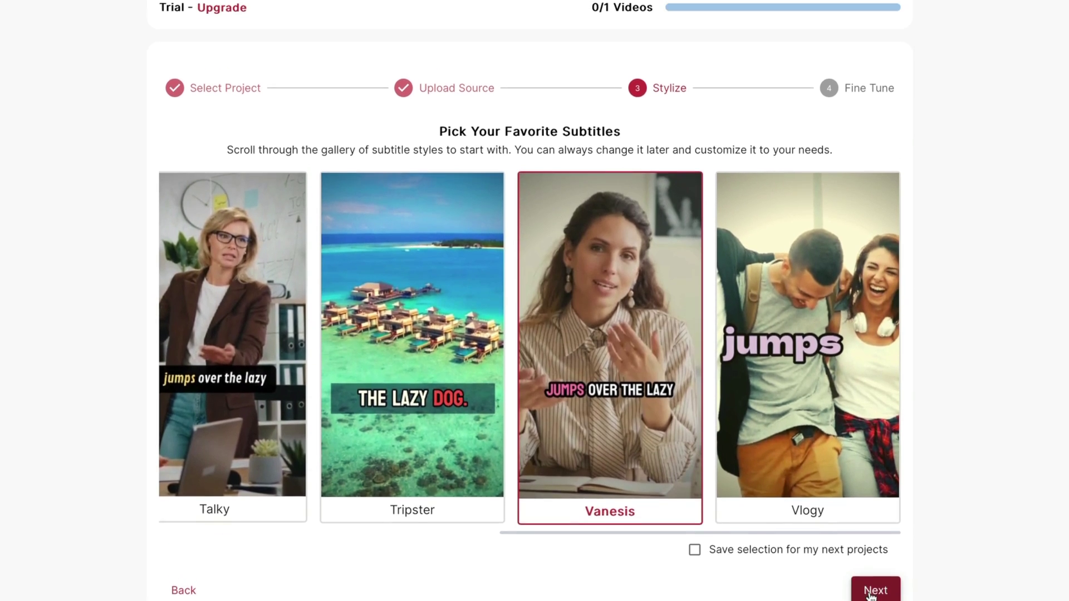
left_click(871, 593)
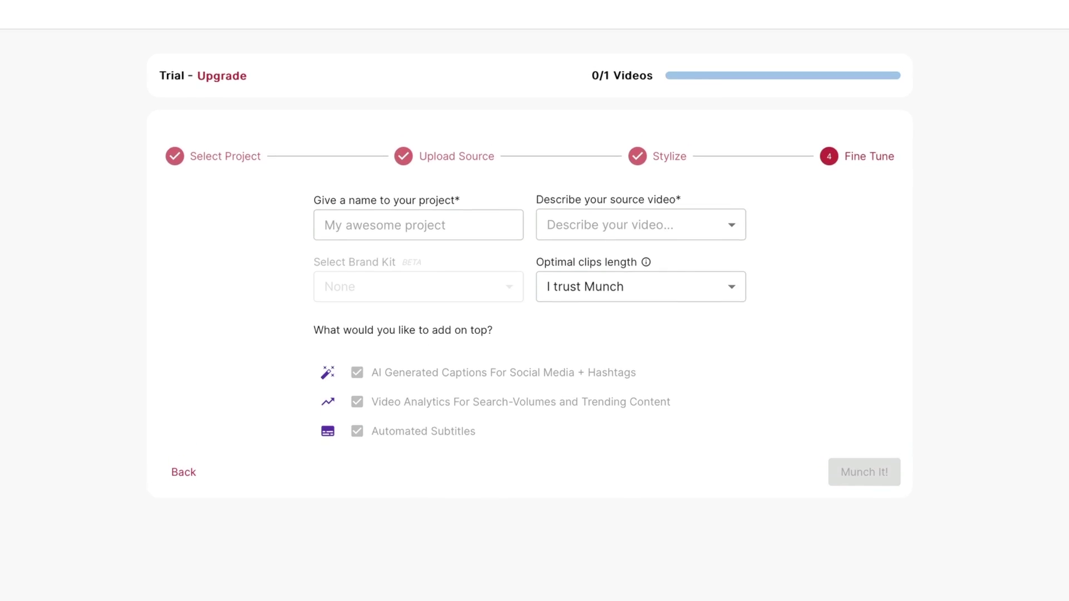
- Name the project 'How to Make Videos Look More Expensive', pick Explainer, keep I trust Munch, and submit
left_click(437, 212)
type("How to M")
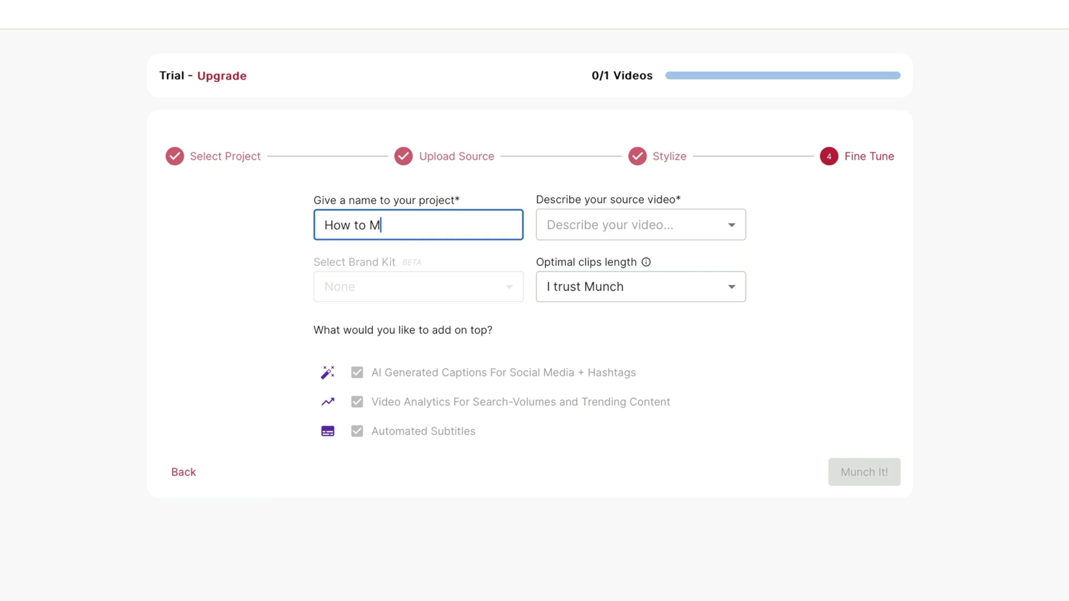
type("ake Videos Look More Expensive")
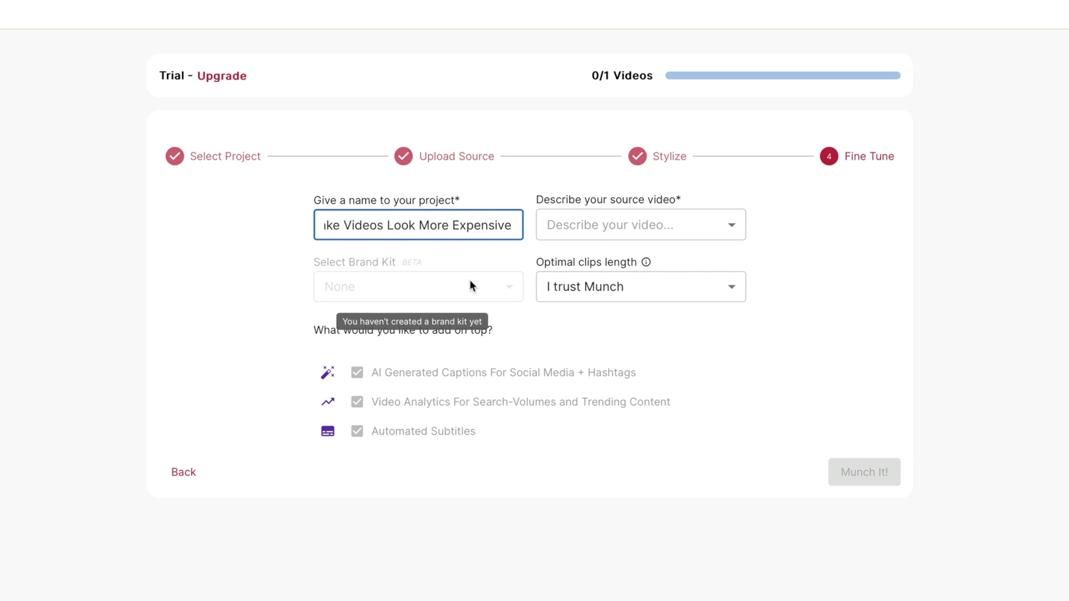
left_click(725, 224)
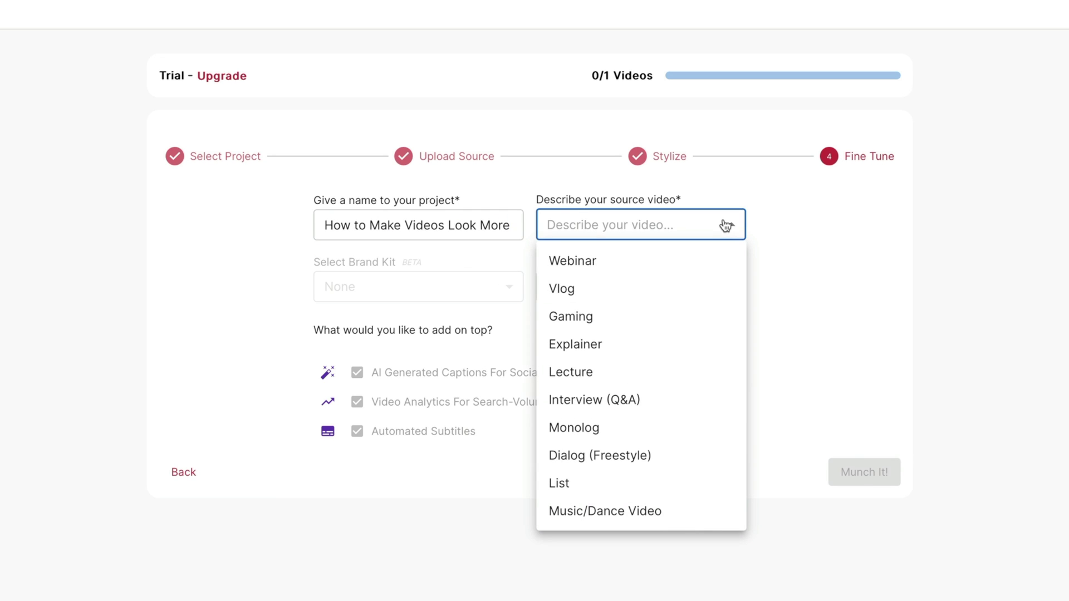
left_click(654, 357)
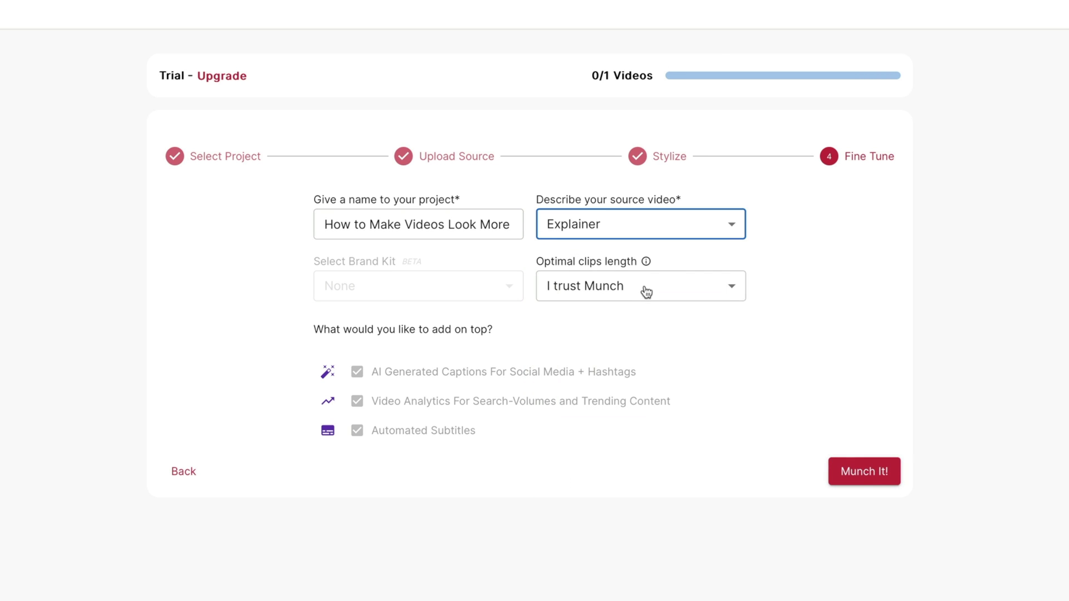
left_click(667, 278)
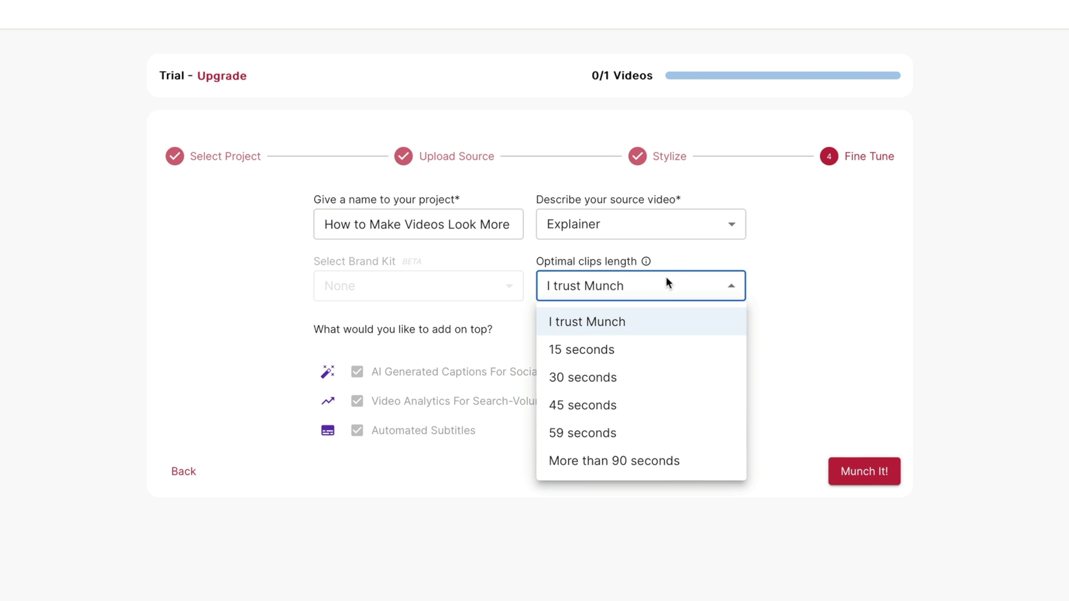
left_click(665, 324)
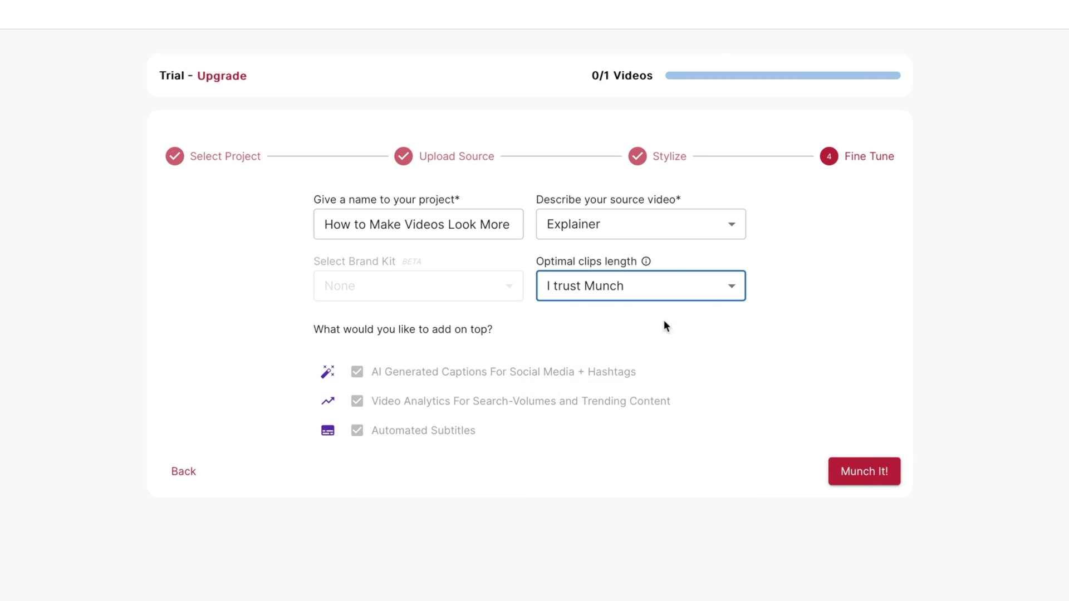
left_click(875, 470)
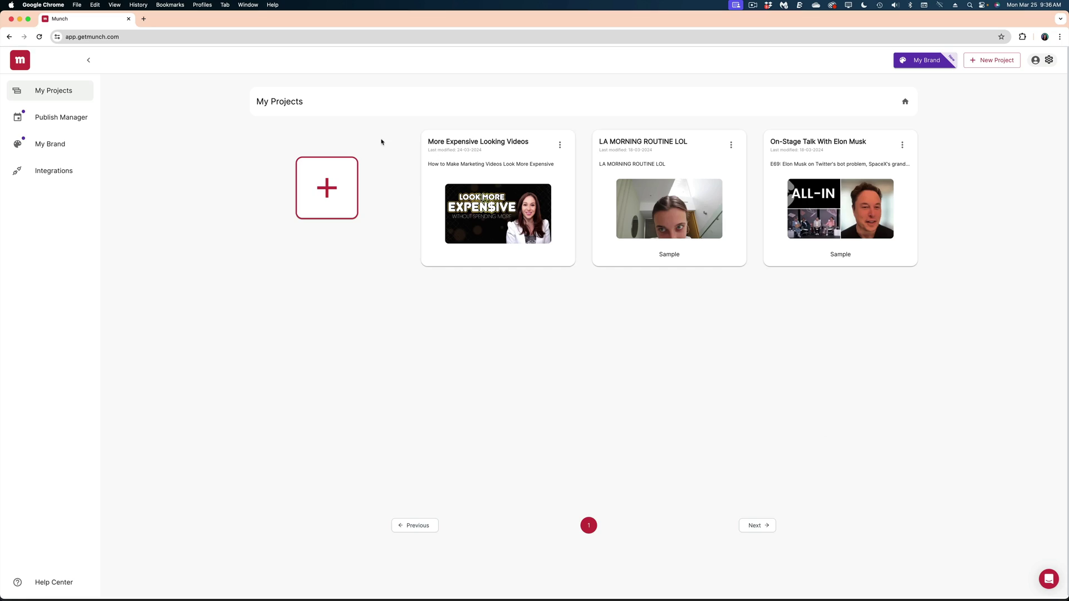
- Open the More Expensive Looking Videos project and scroll through its ten generated clips
left_click(543, 167)
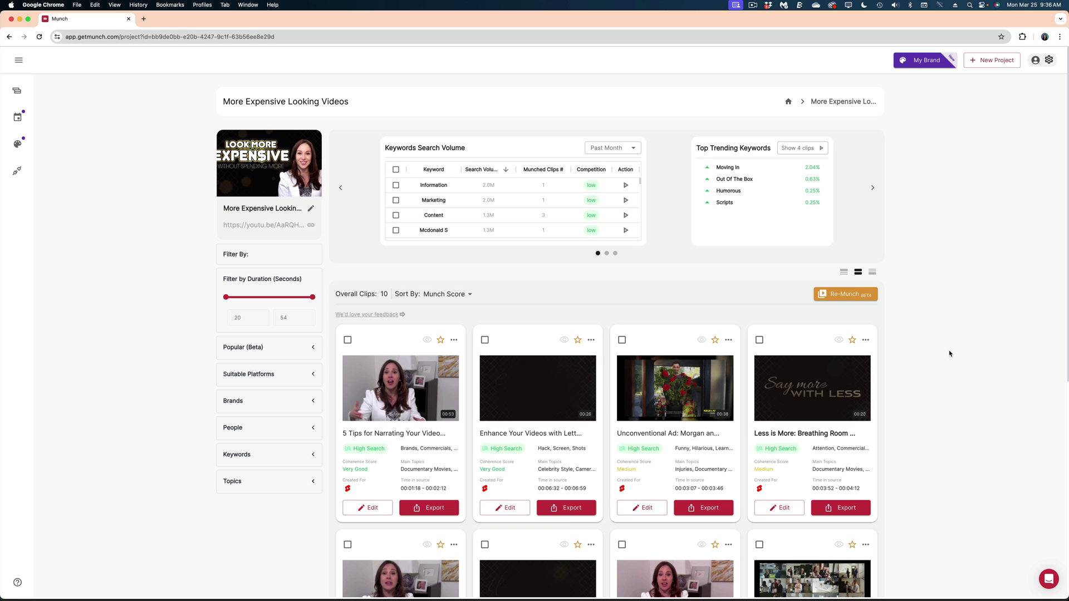
scroll(949, 354, "down", 5)
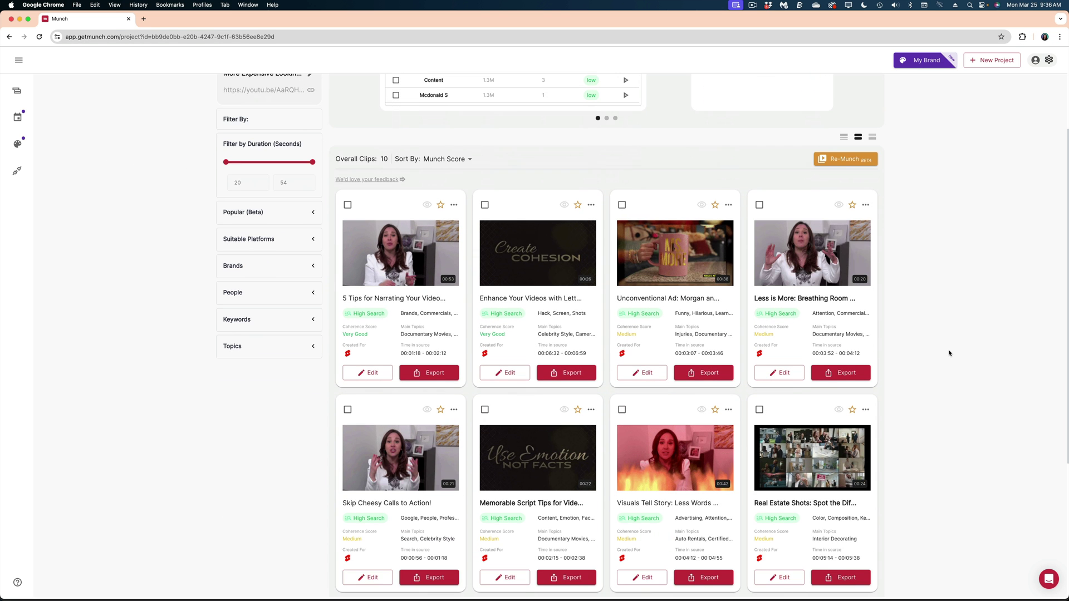
scroll(949, 353, "down", 7)
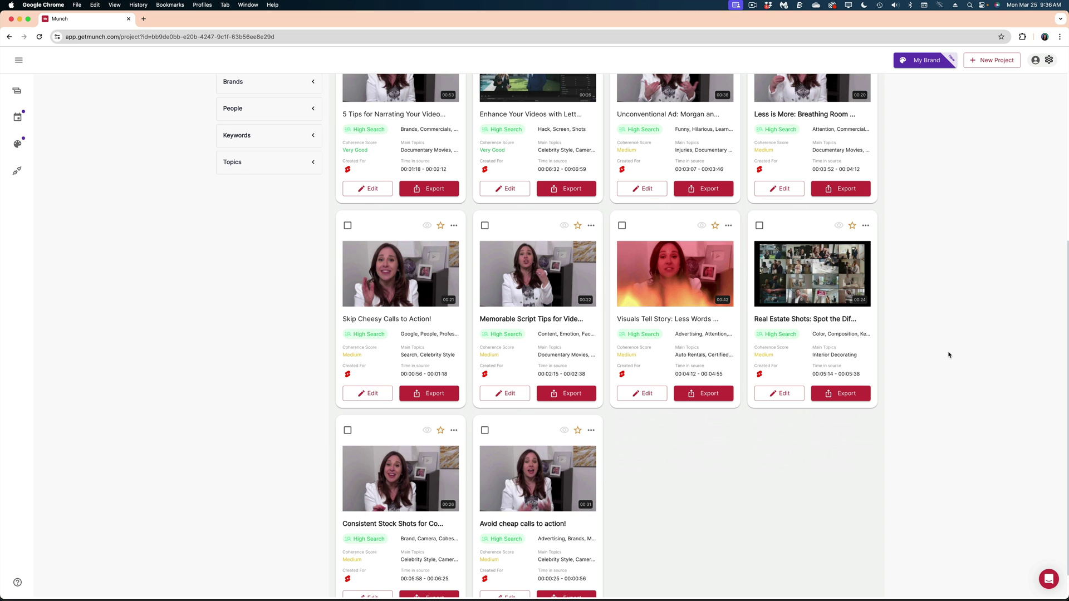
scroll(950, 355, "down", 2)
scroll(949, 355, "up", 10)
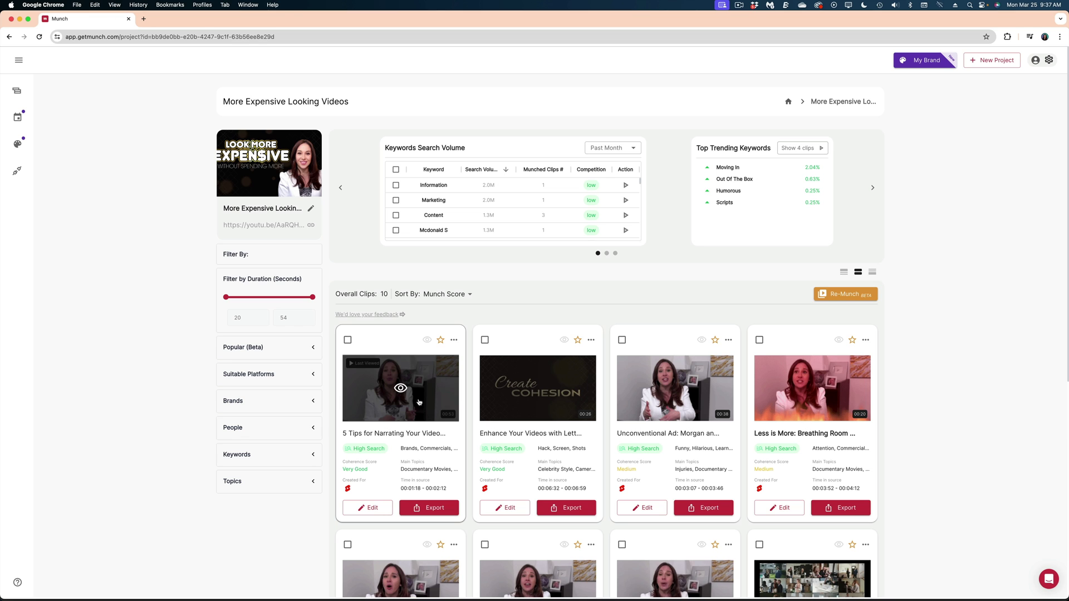
- Preview the 5 Tips for Narrating Your Video Marketing clip, then open it in the subtitle editor
left_click(418, 404)
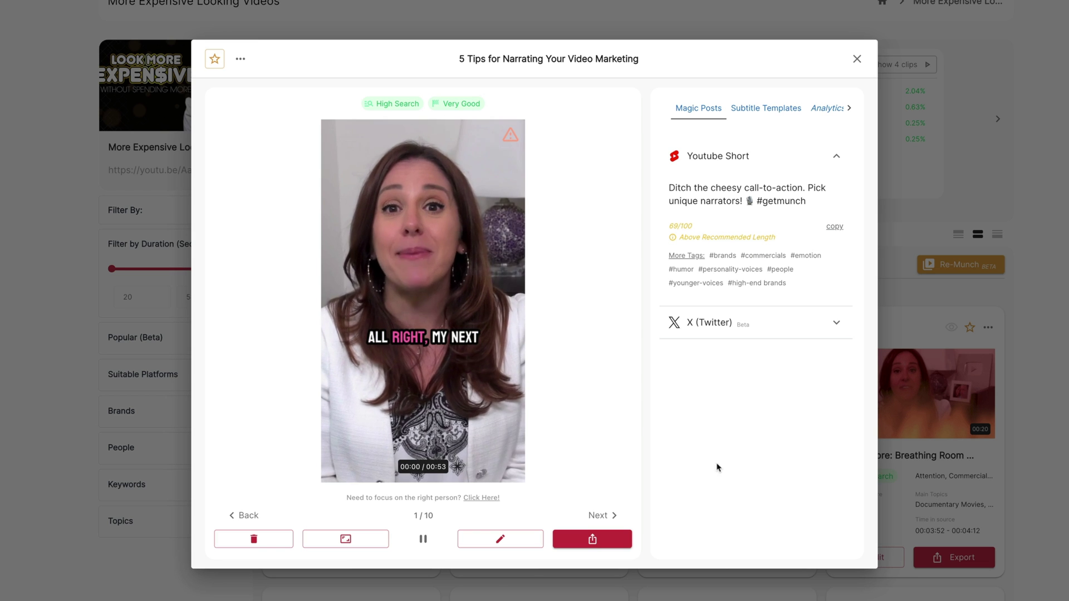
left_click(424, 539)
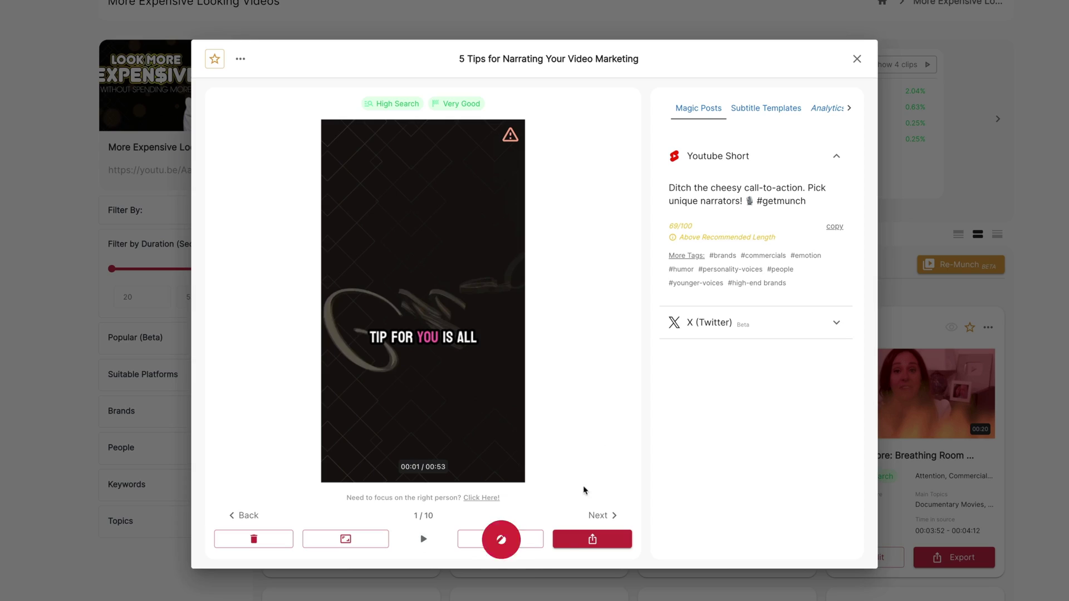
left_click(500, 539)
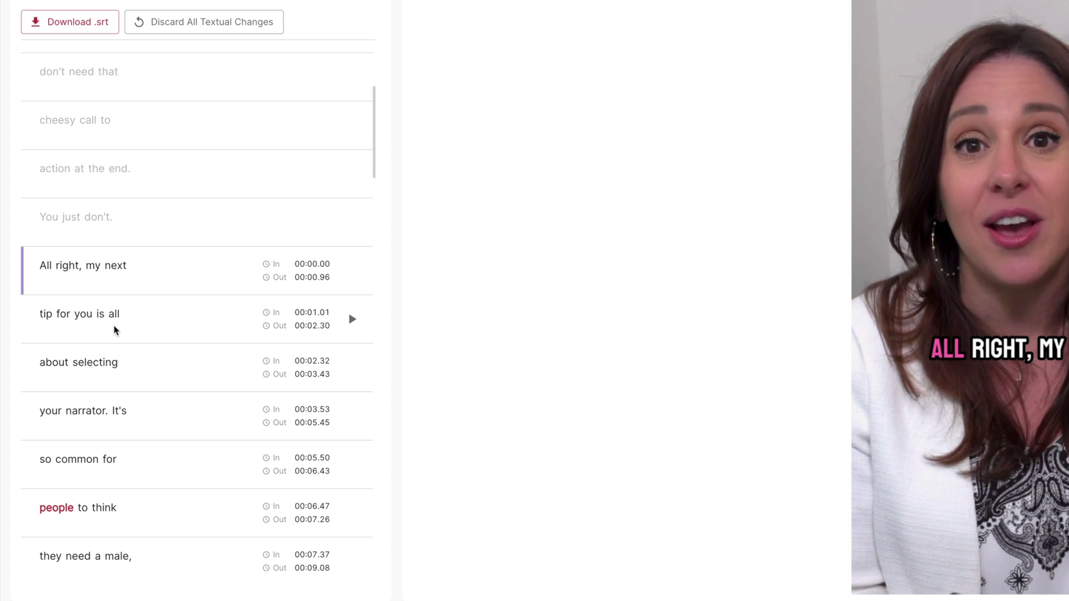
- Scrub the clip's opening seconds to locate the cut point near 00:05.5
scroll(114, 330, "down", 6)
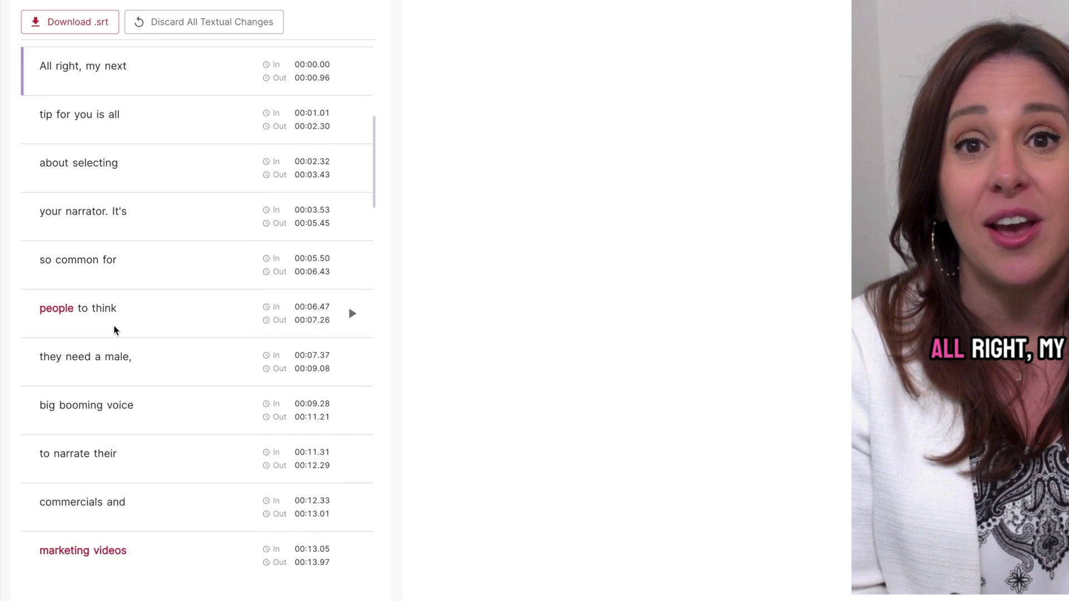
scroll(115, 330, "down", 5)
scroll(115, 330, "down", 2)
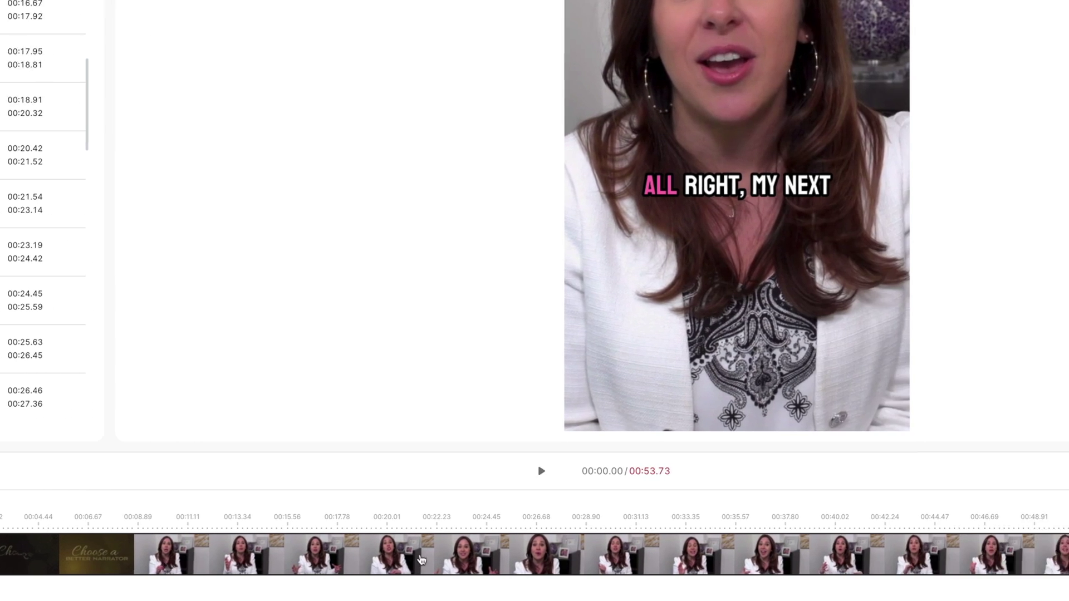
left_click(187, 563)
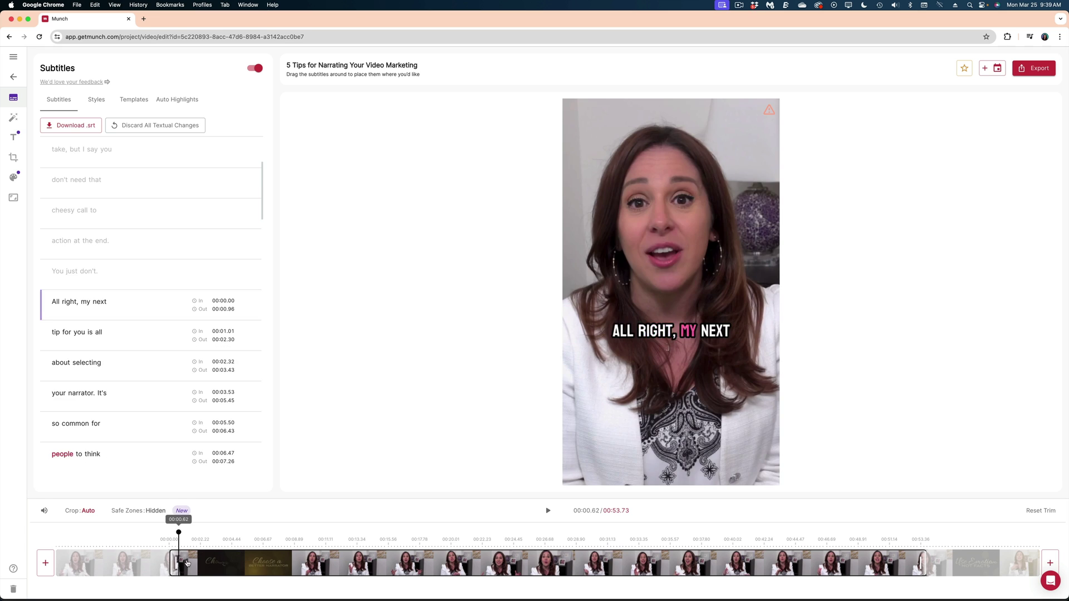
left_click_drag(187, 564, 247, 567)
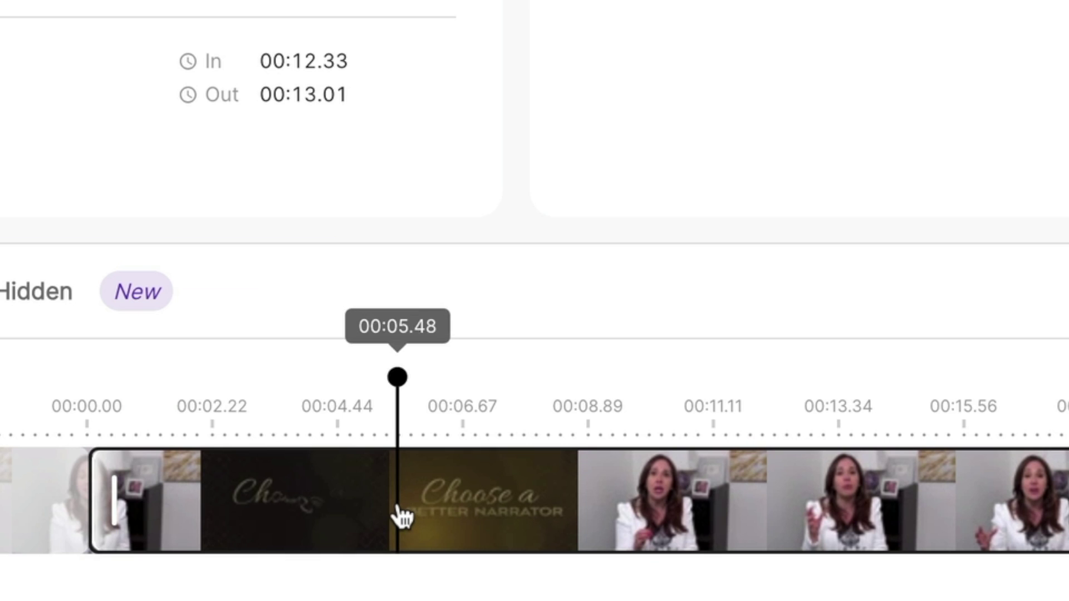
left_click_drag(401, 515, 395, 513)
- Trim the clip's start to about 00:05.2, fine-tuning it after a test playback
left_click_drag(119, 476, 389, 473)
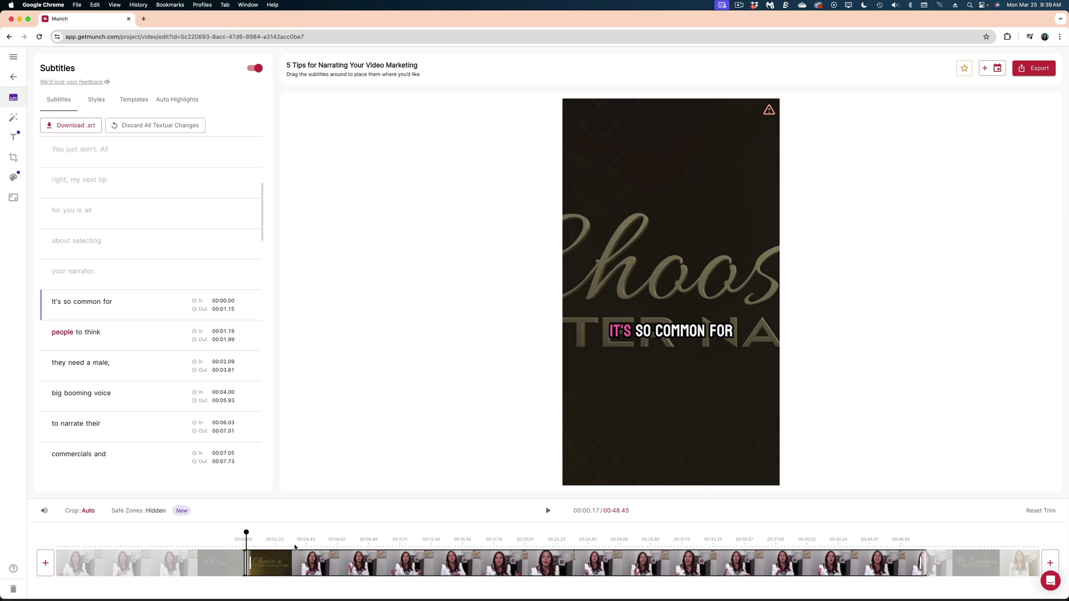
left_click_drag(247, 560, 253, 560)
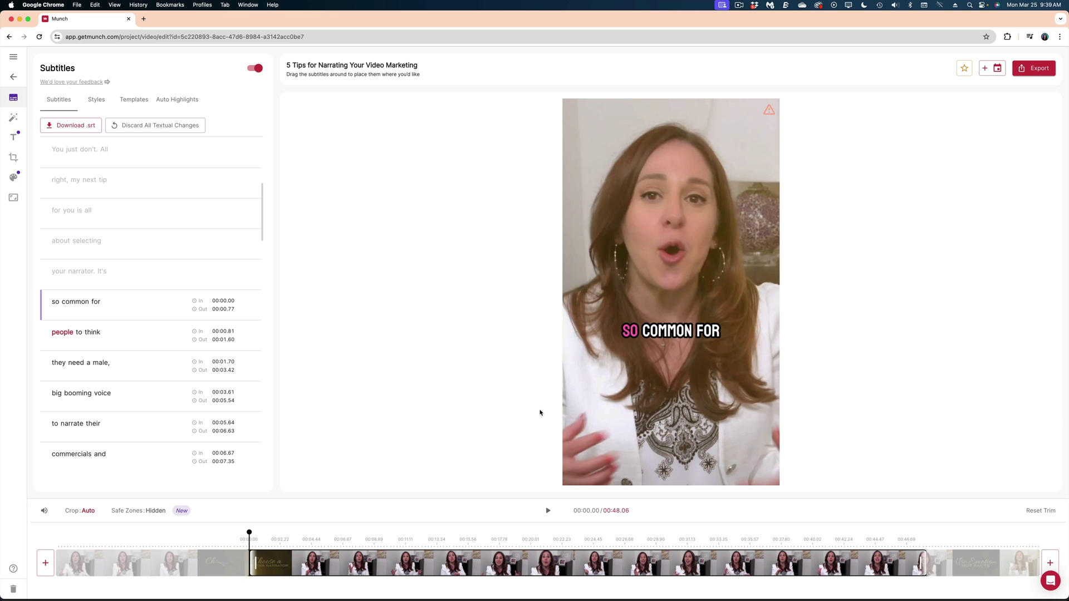
left_click(549, 511)
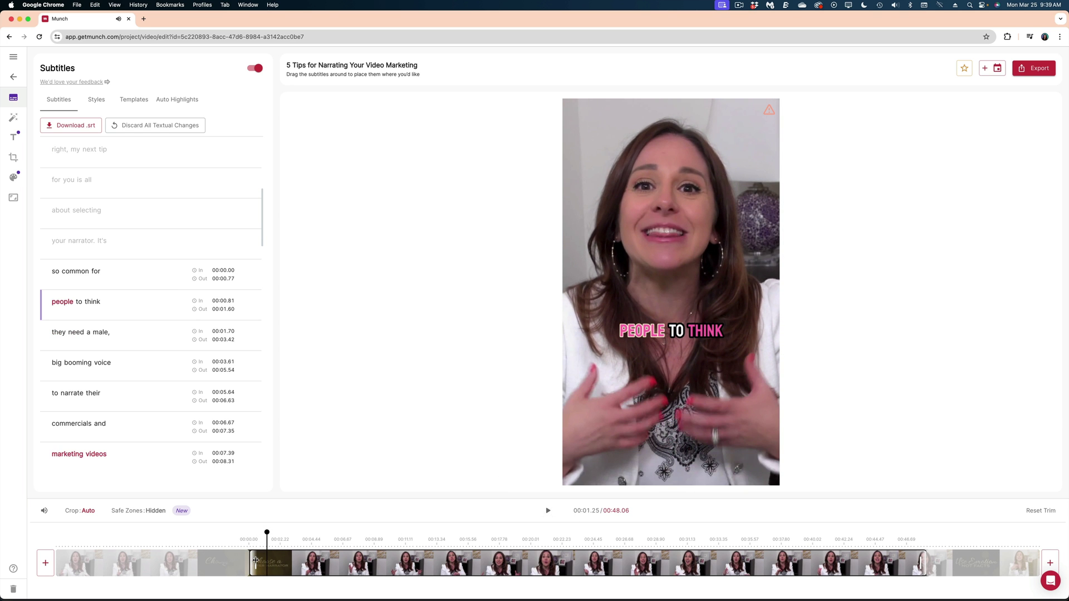
left_click_drag(252, 561, 250, 561)
- Trim the clip's end to about 00:35.5, just before the word SAY
left_click_drag(250, 561, 250, 561)
left_click(547, 511)
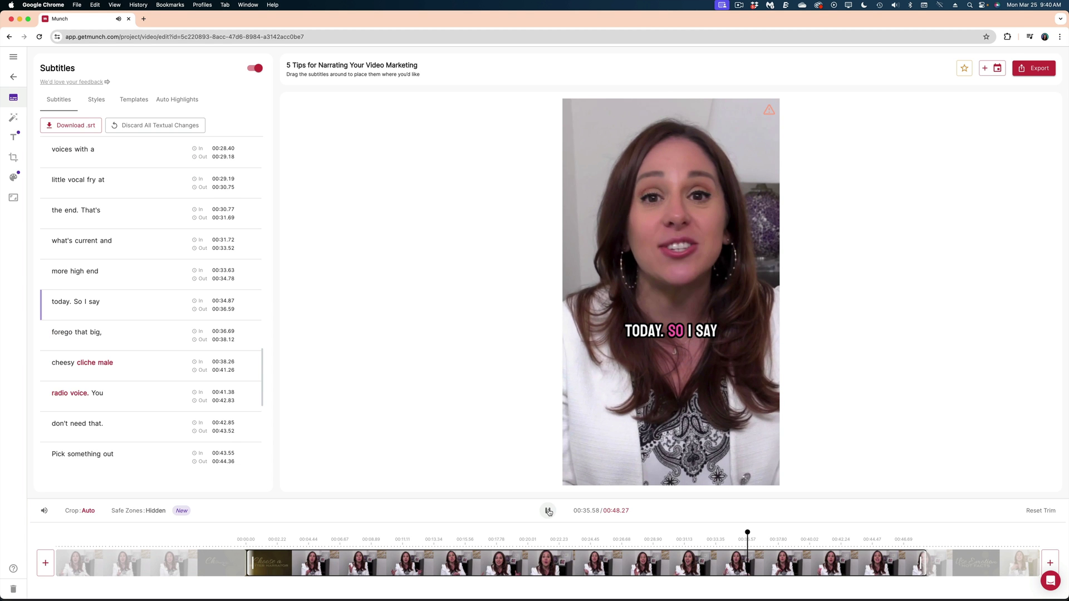
mouse_move(749, 537)
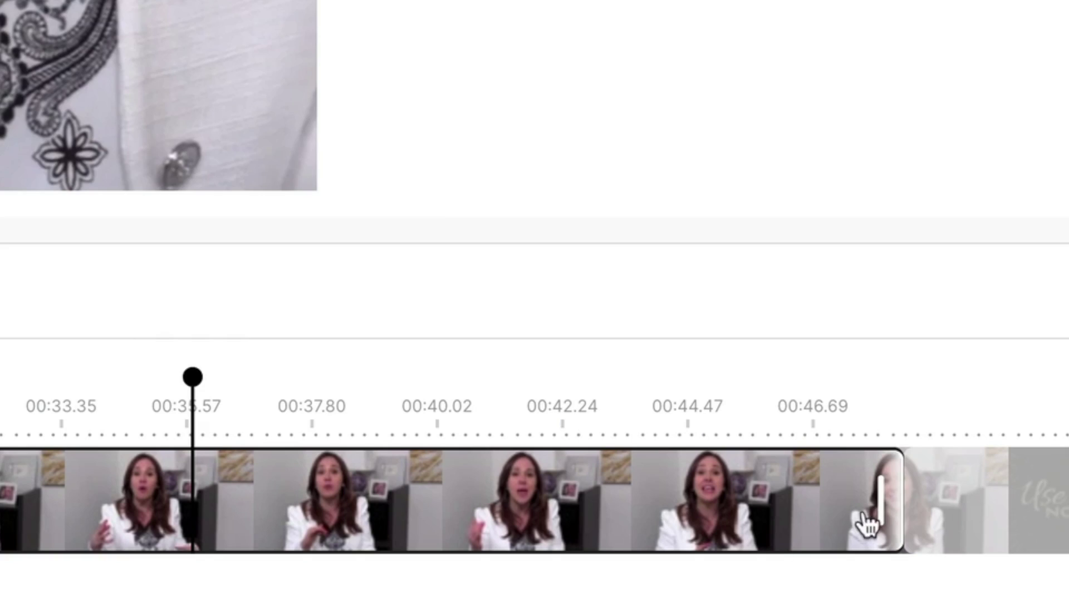
left_click_drag(922, 561, 744, 563)
mouse_move(176, 497)
left_mouse_down()
mouse_move(139, 502)
mouse_move(174, 501)
mouse_move(169, 487)
left_mouse_up()
left_click_drag(742, 561, 744, 560)
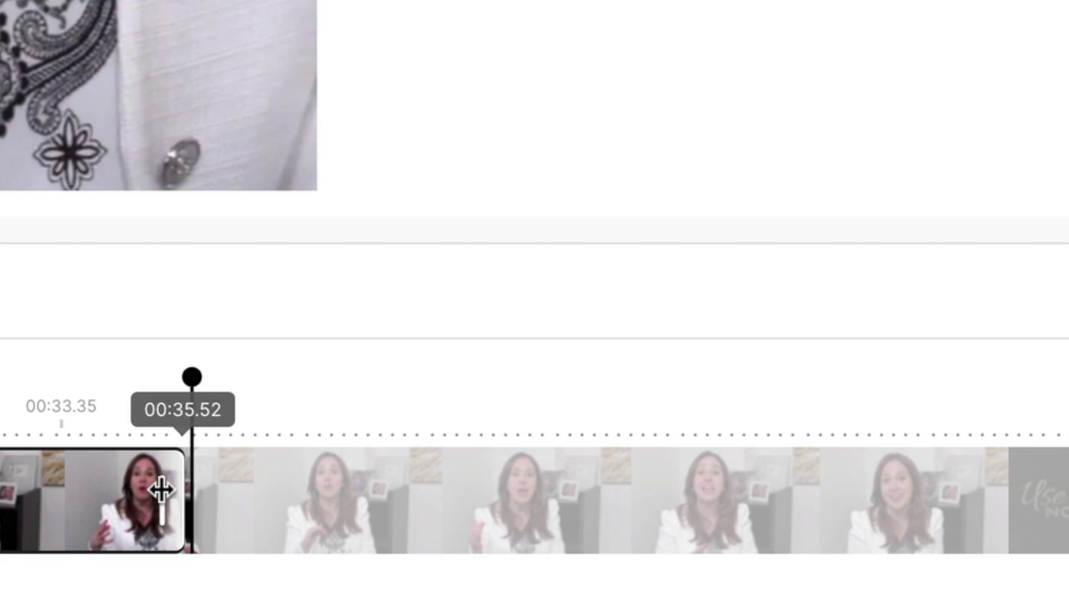
- Replay the trimmed clip's last seconds from 00:29.89, then return to the project's clip list
left_click_drag(179, 377, 0, 377)
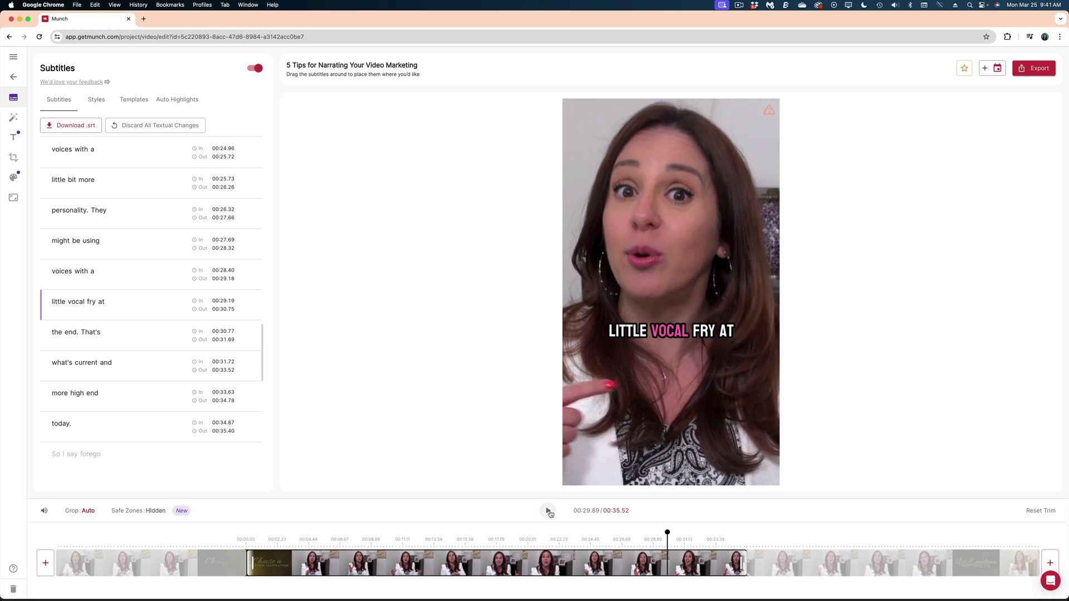
left_click(549, 511)
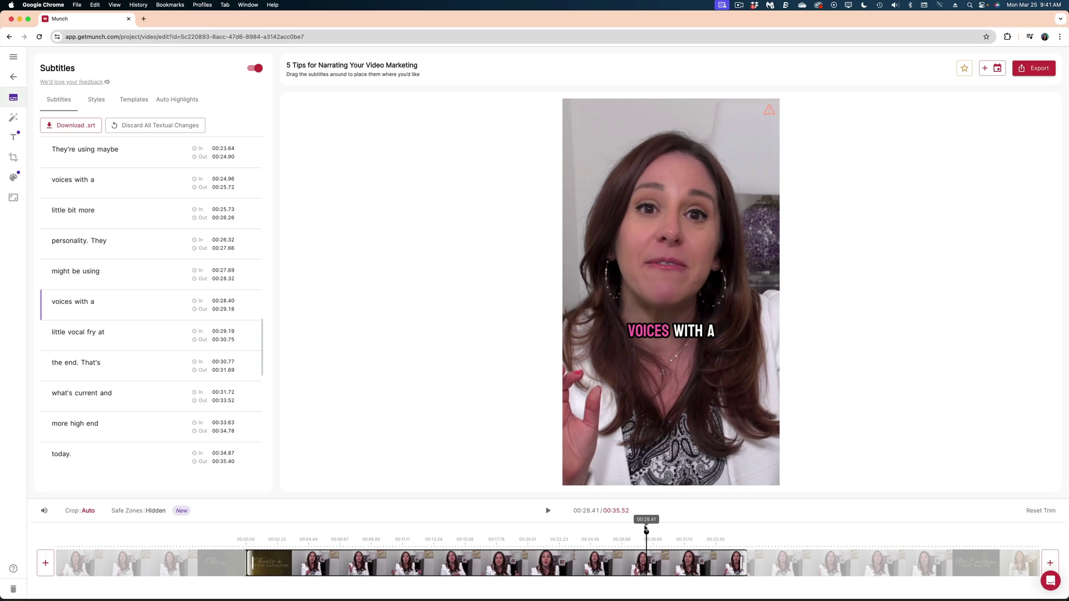
left_click(14, 76)
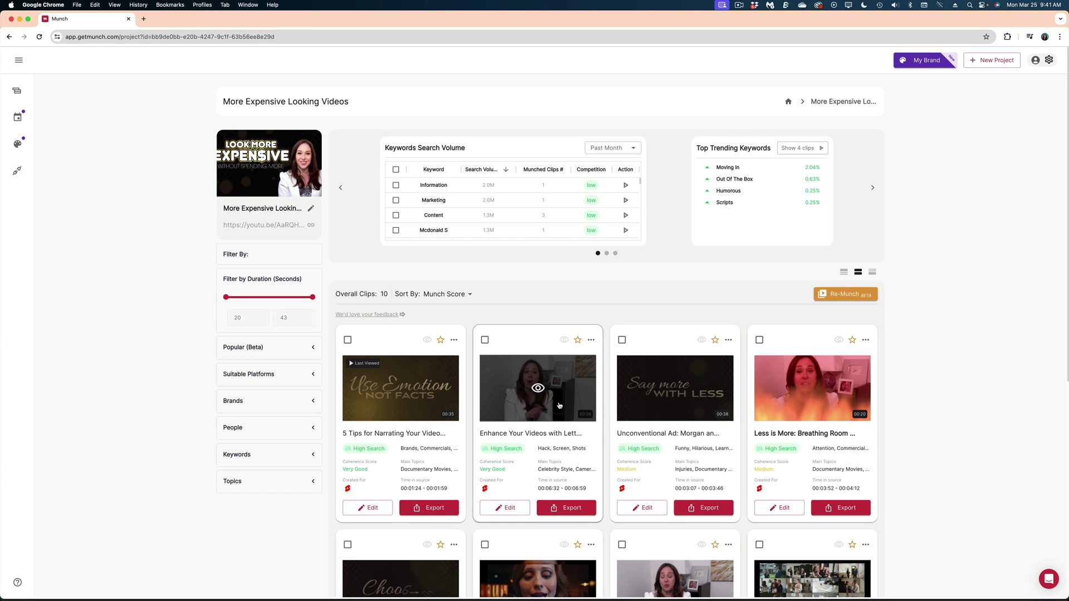
- Preview the Less is More: Breathing Room Challenge clip, then open it in the editor
scroll(560, 404, "down", 2)
left_click(787, 341)
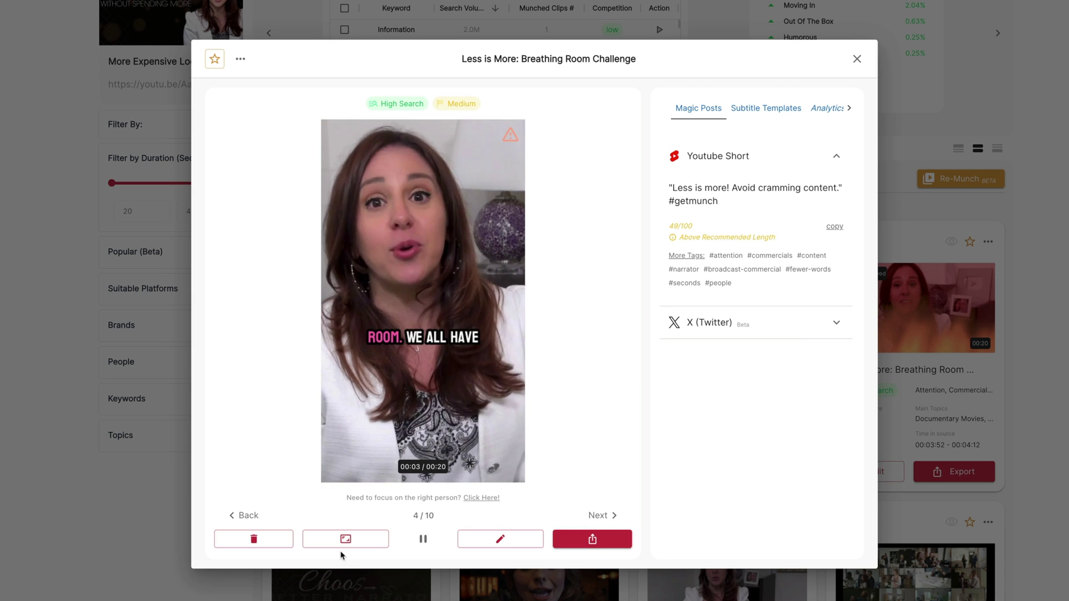
left_click(423, 537)
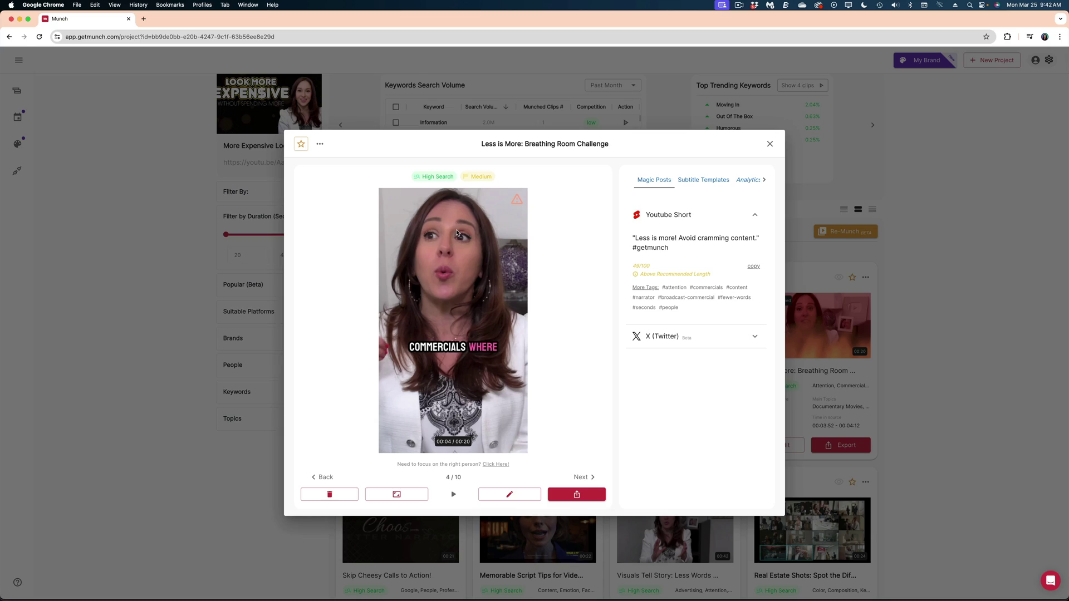
left_click(499, 499)
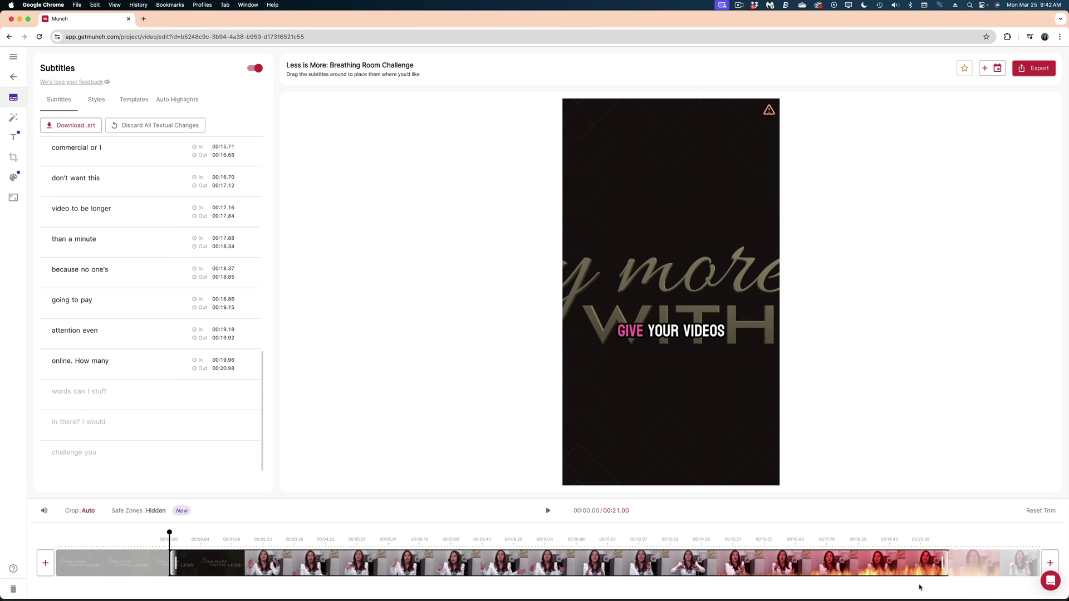
- Drag the clip's end out to 00:23.48 and bring up the Extend Clip options
left_click_drag(945, 566, 1050, 565)
scroll(141, 370, "down", 5)
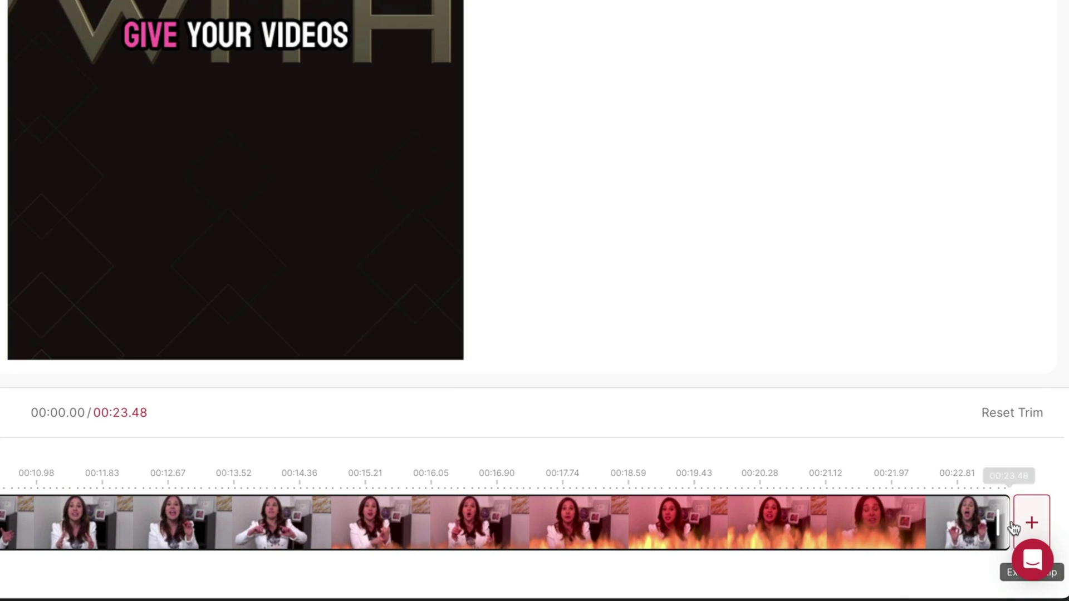
left_click(1039, 515)
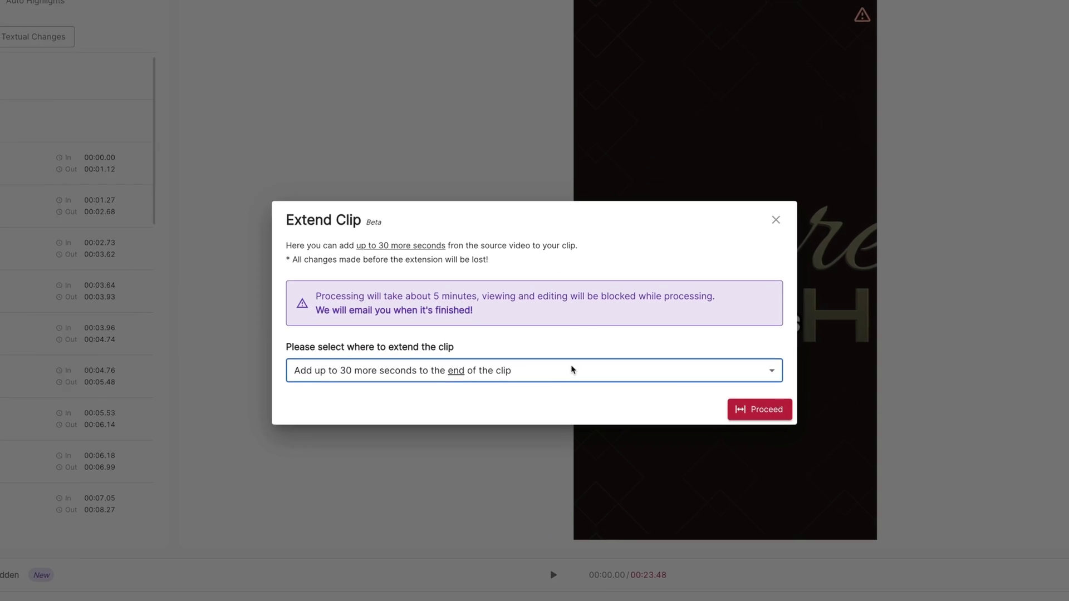
- Extend the Breathing Room clip with up to 30 more seconds at its end
left_click(562, 363)
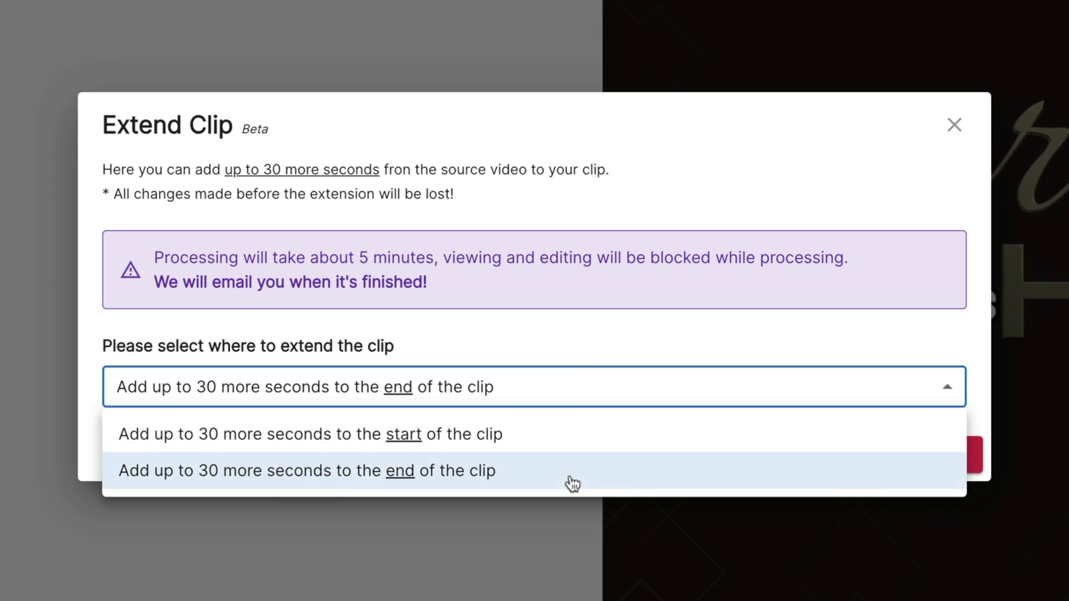
left_click(528, 402)
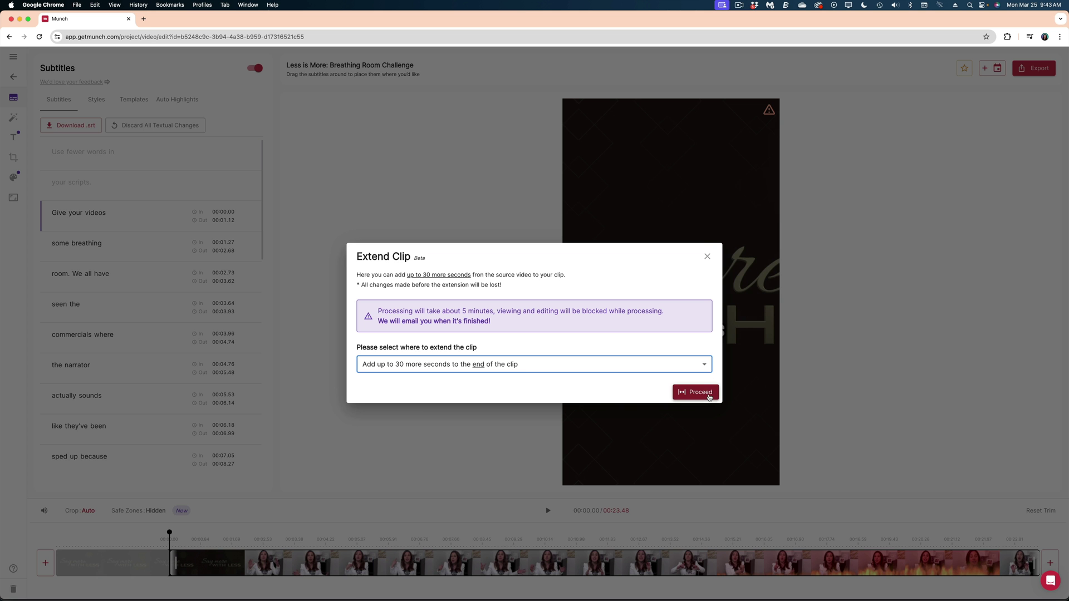
left_click(959, 465)
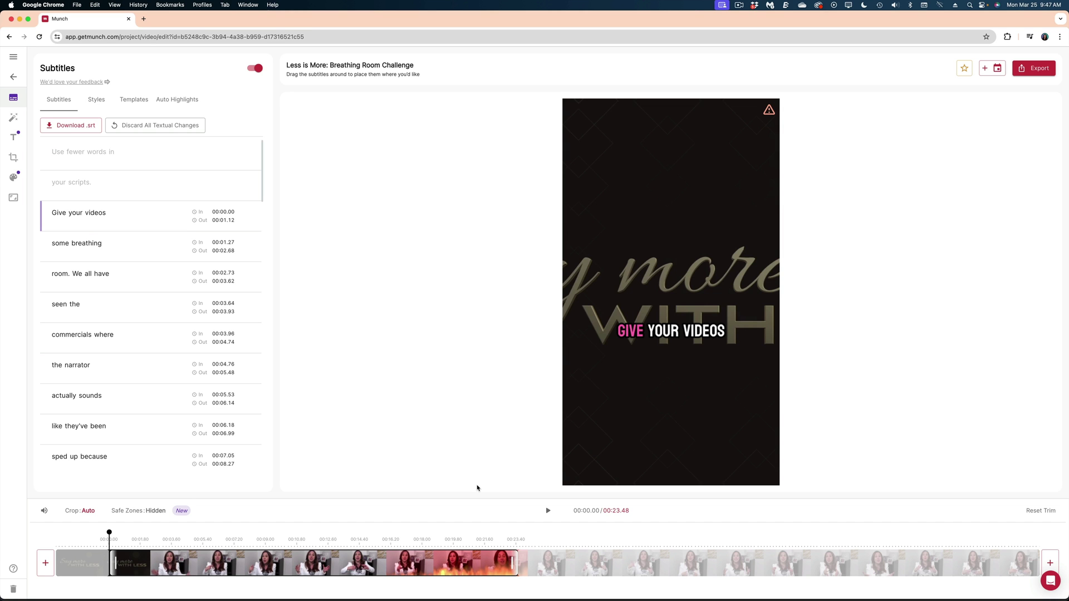
- Lengthen the Breathing Room clip's end by another 1.75 seconds
left_click_drag(508, 567, 631, 563)
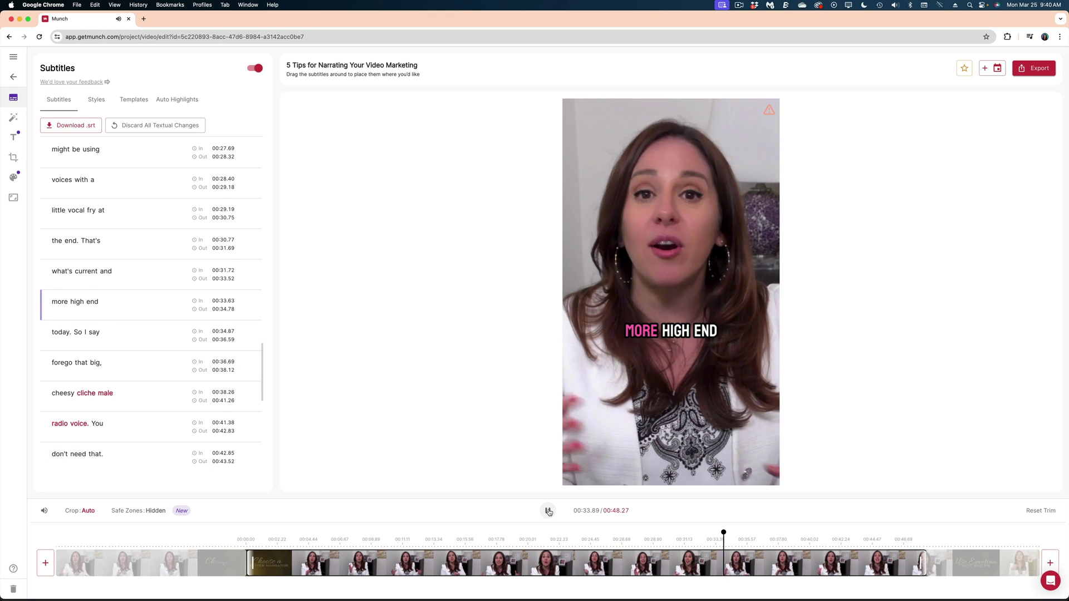
- Trim the narrating-tips clip's end back to 00:35.52, so it ends on the subtitle "today."
left_click(548, 511)
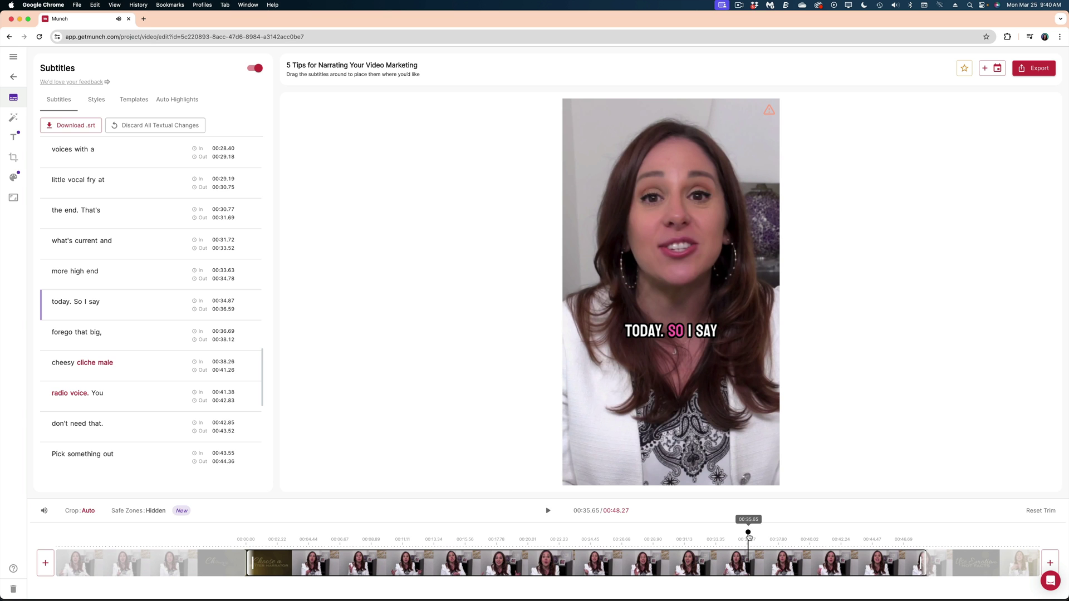
left_click_drag(925, 560, 747, 560)
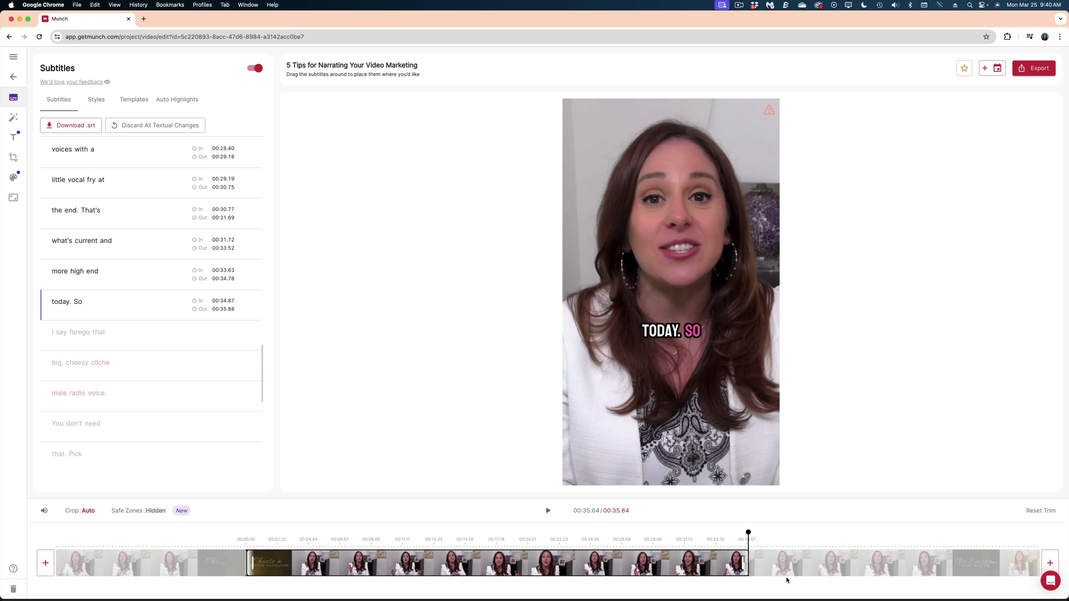
left_click(740, 561)
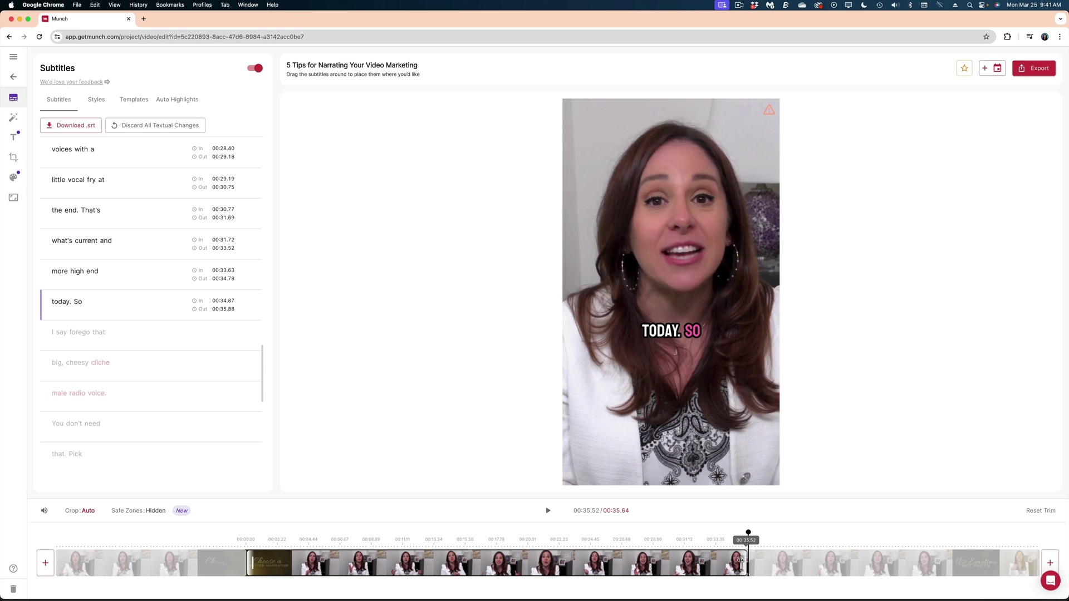
left_click_drag(740, 560, 740, 559)
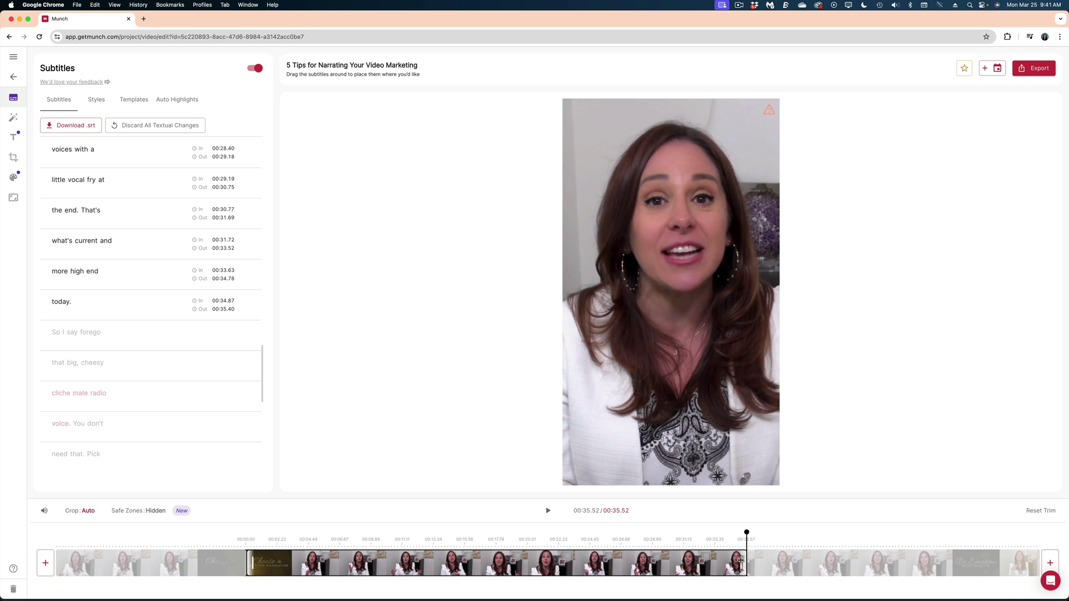